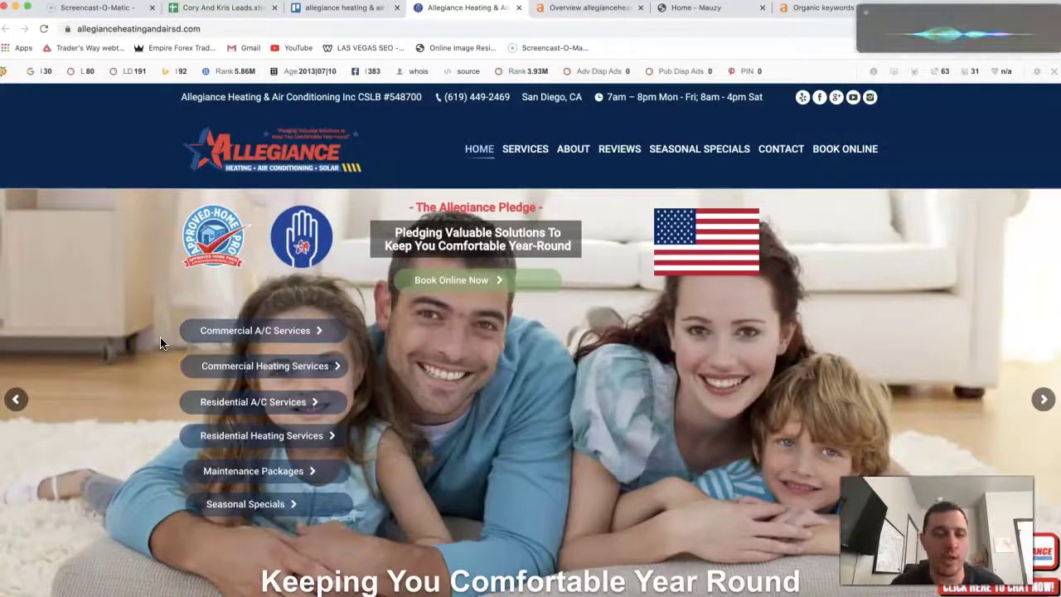
Dismiss the Siri panel and skim the top of the Allegiance Heating homepage.
left_click(952, 6)
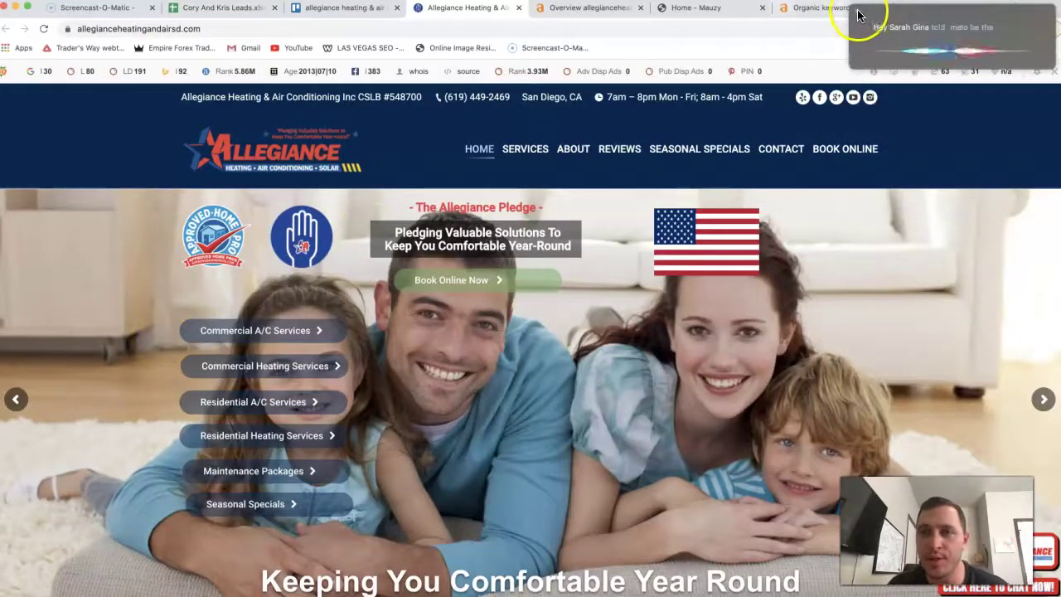
left_click(595, 298)
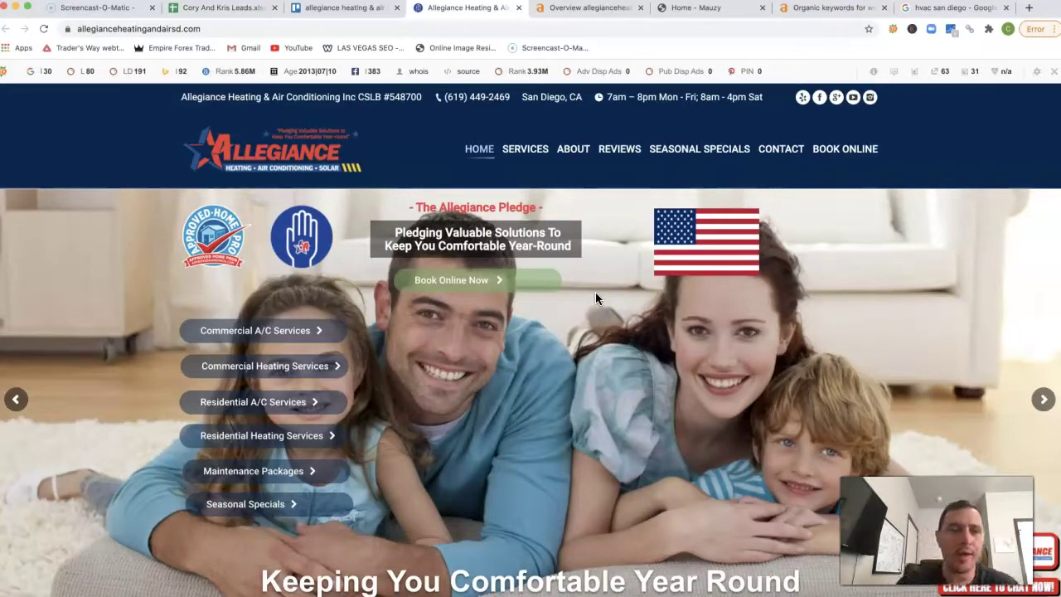
scroll(671, 390, "down", 2)
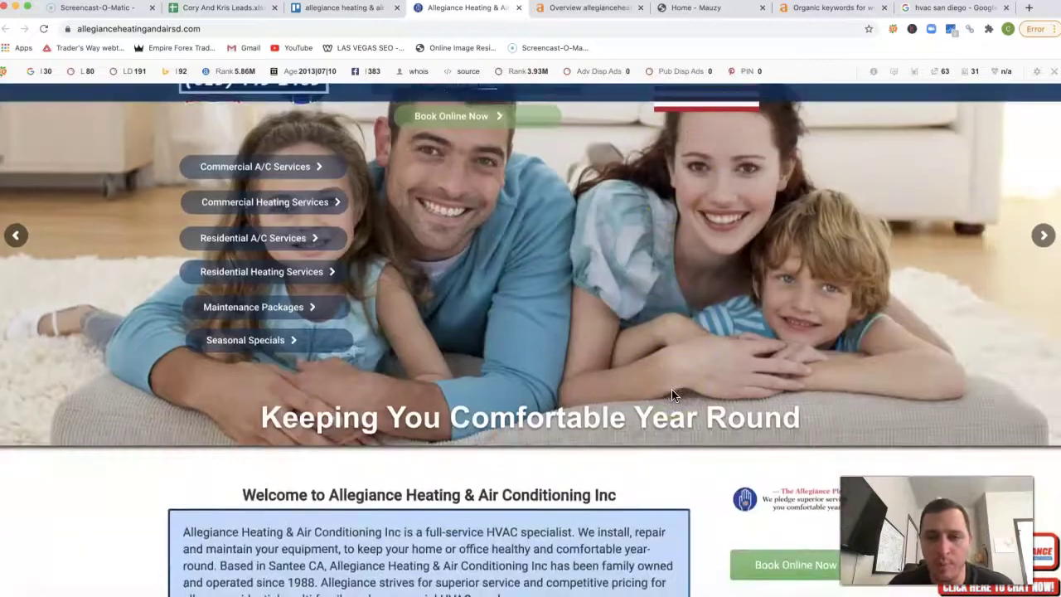
scroll(672, 394, "down", 15)
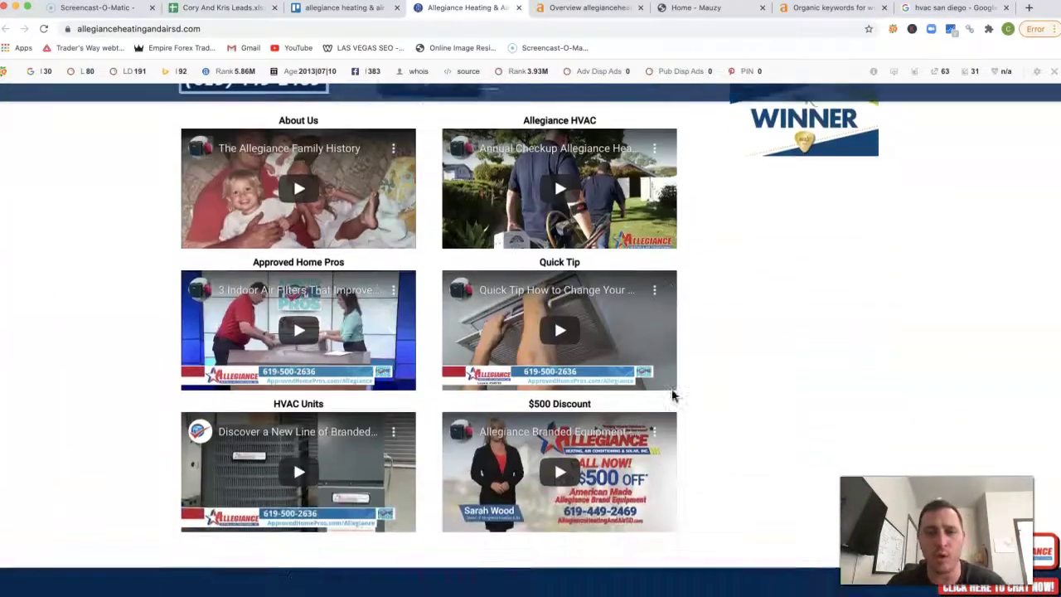
scroll(673, 396, "down", 1)
scroll(674, 392, "up", 17)
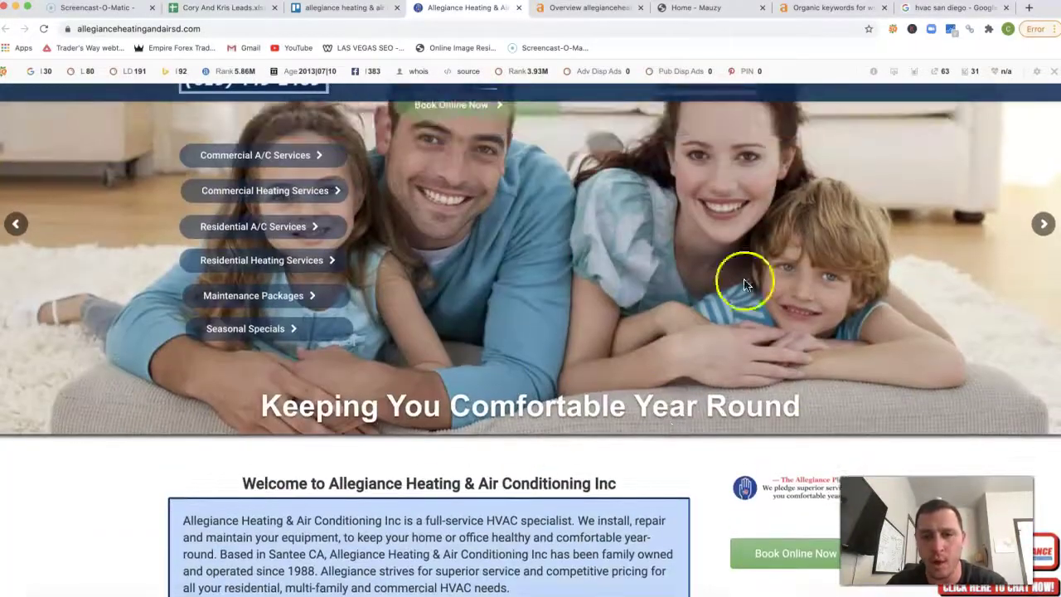
scroll(606, 359, "up", 1)
Scroll the Allegiance homepage down through its videos section and back.
scroll(605, 362, "down", 2)
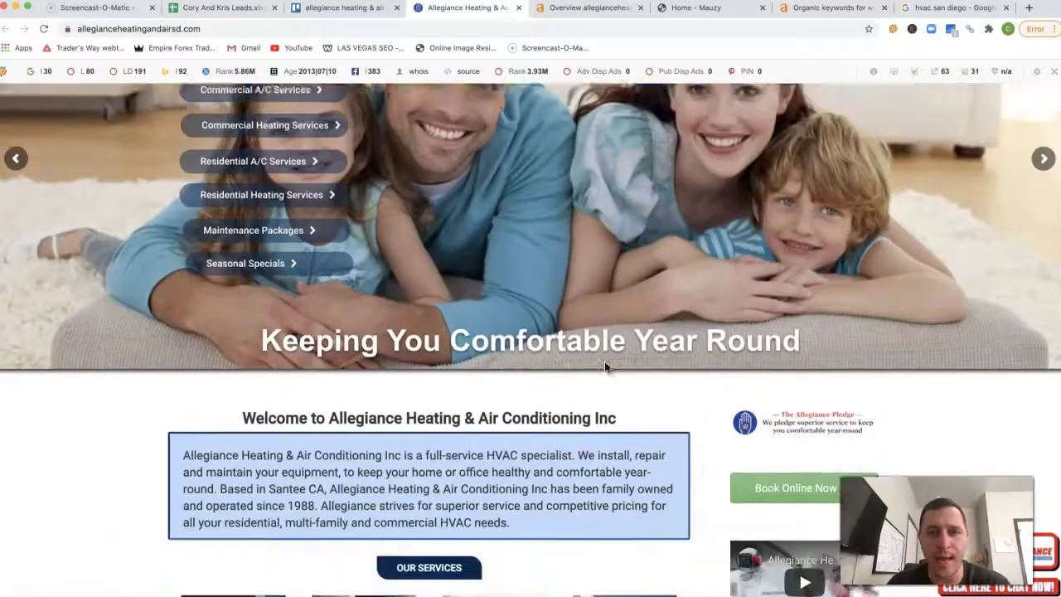
scroll(604, 365, "down", 1)
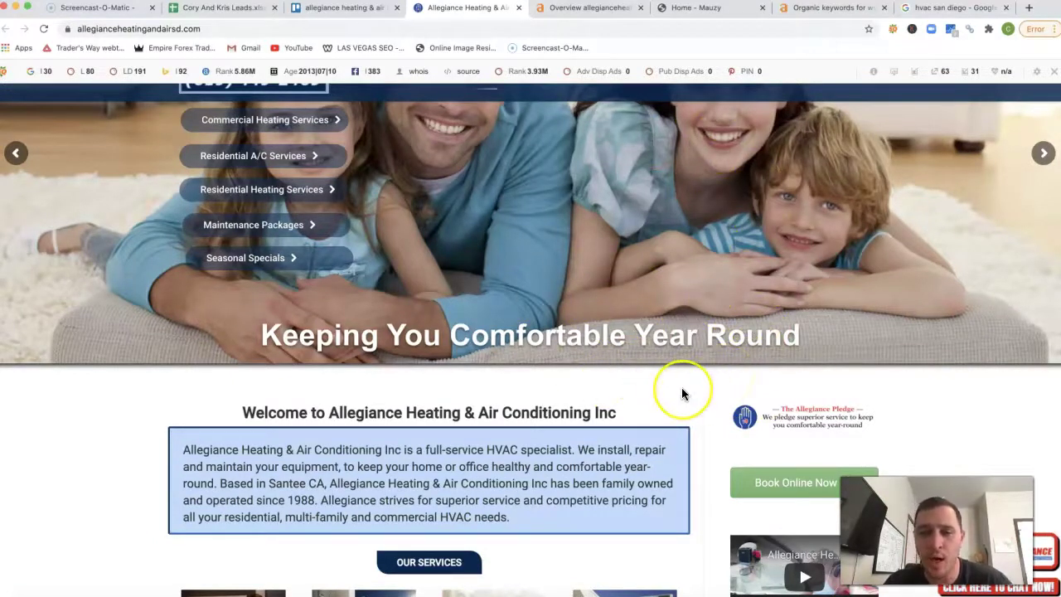
scroll(681, 394, "down", 9)
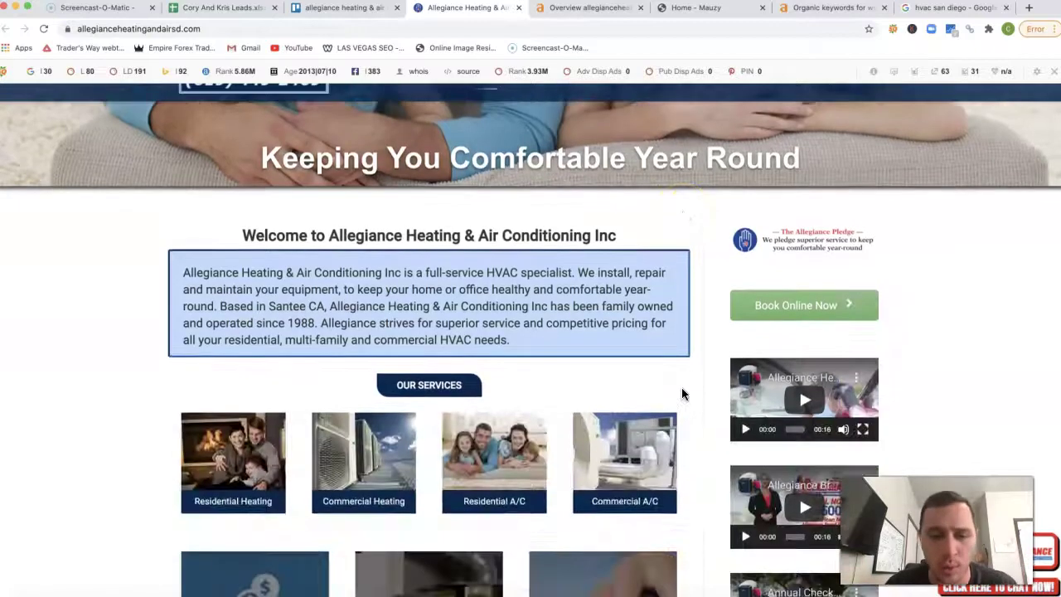
scroll(682, 394, "down", 7)
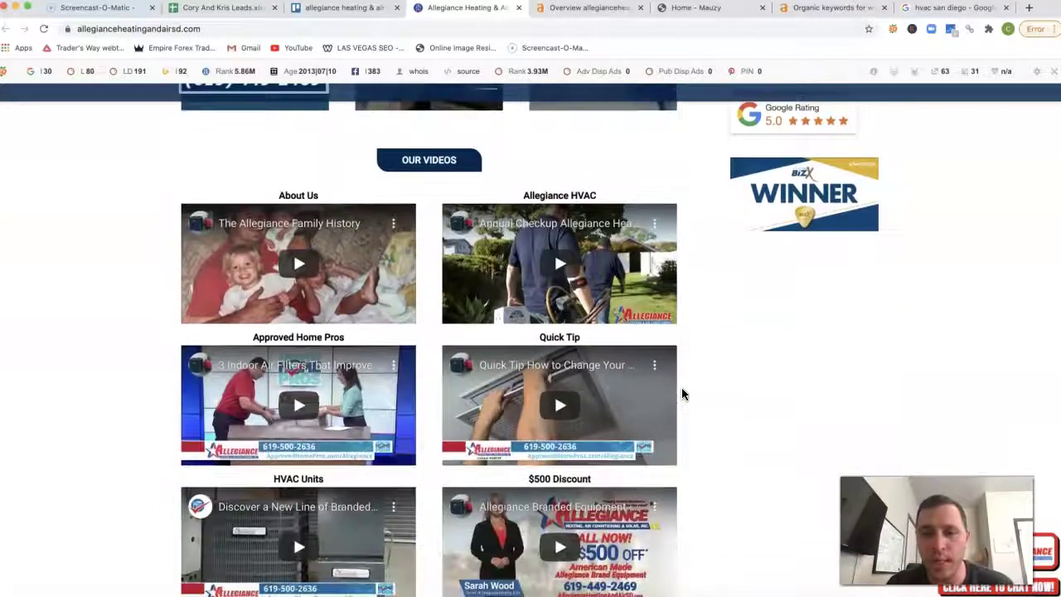
scroll(682, 394, "up", 4)
scroll(682, 393, "up", 8)
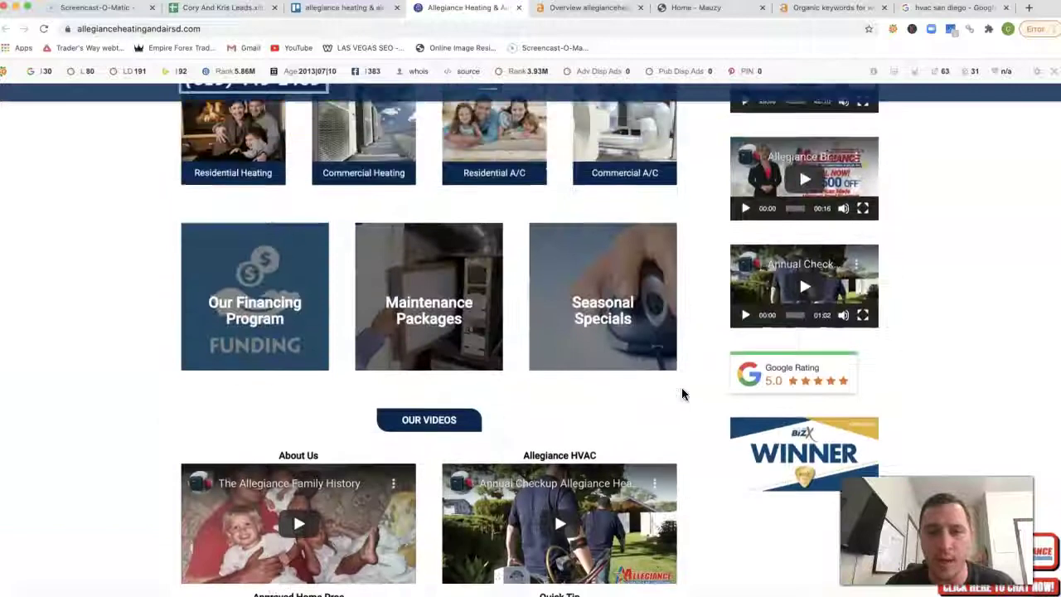
scroll(681, 393, "up", 5)
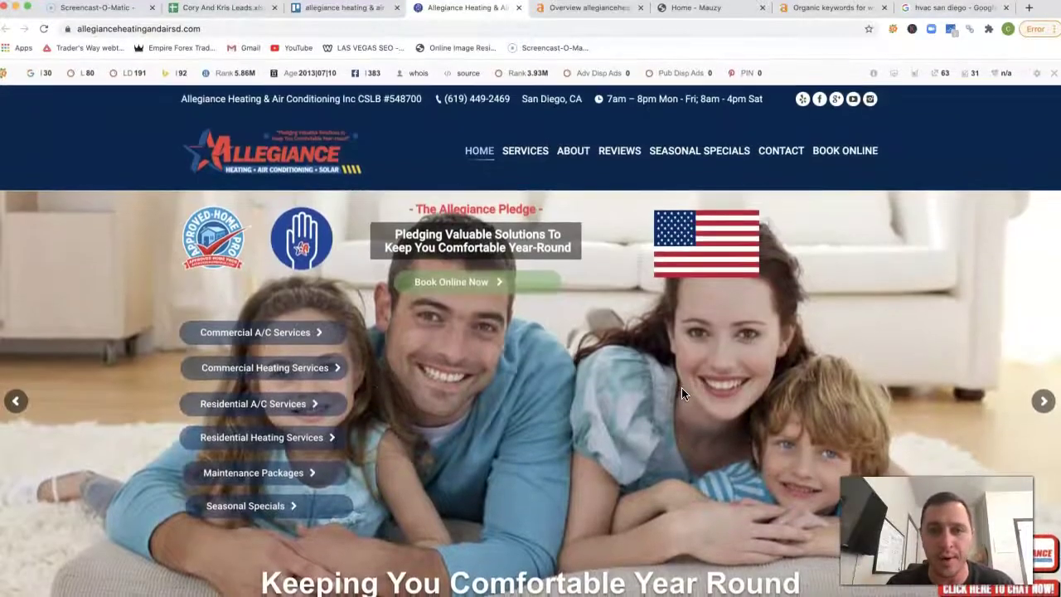
scroll(681, 394, "down", 1)
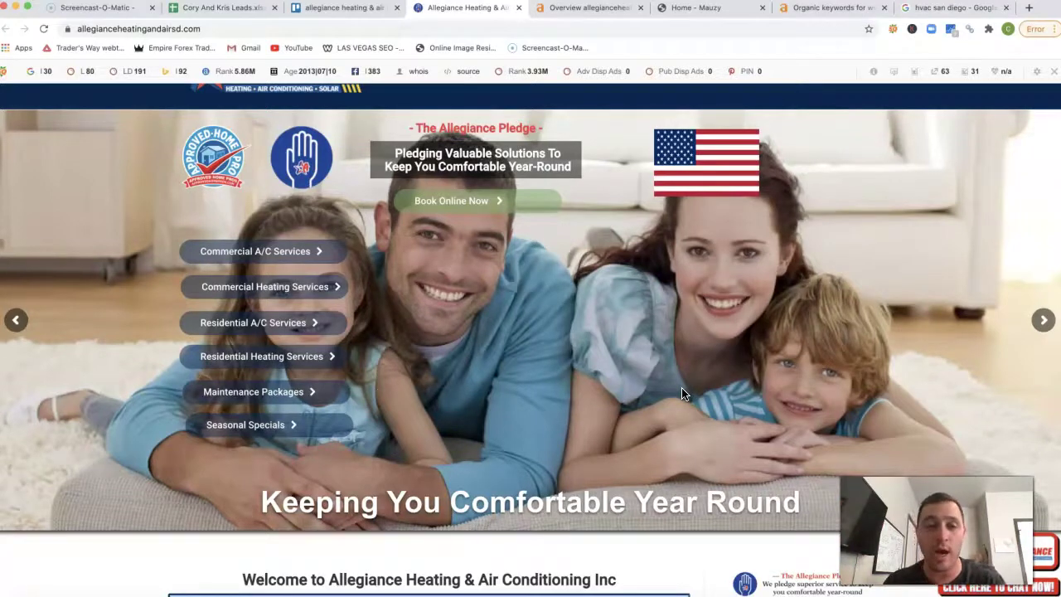
Start saving the Commercial A/C image, cancel it, and return to the 'hvac san diego' results.
scroll(681, 393, "down", 5)
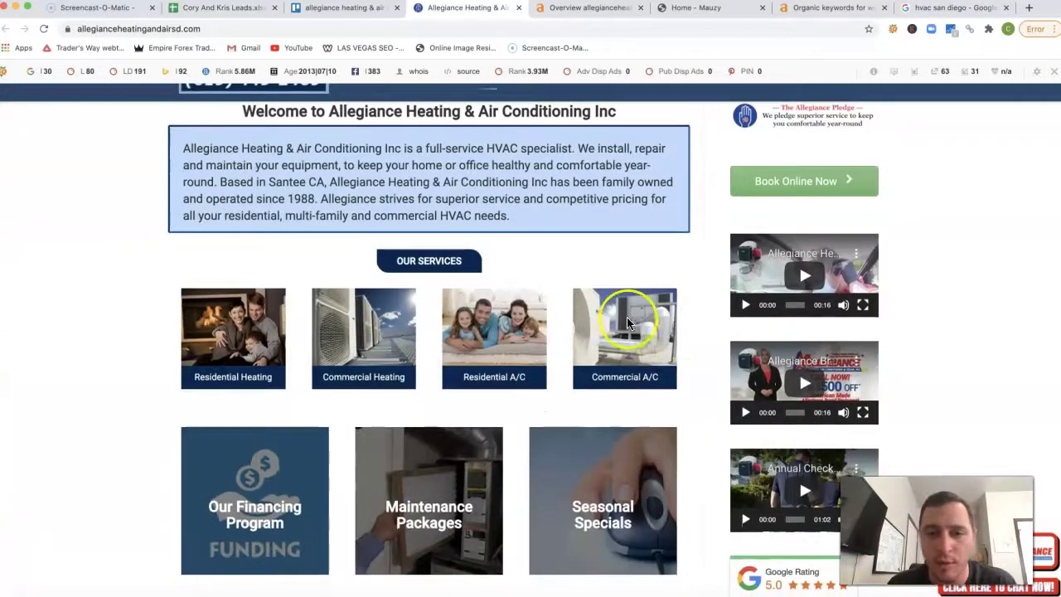
right_click(628, 323)
left_click(669, 336)
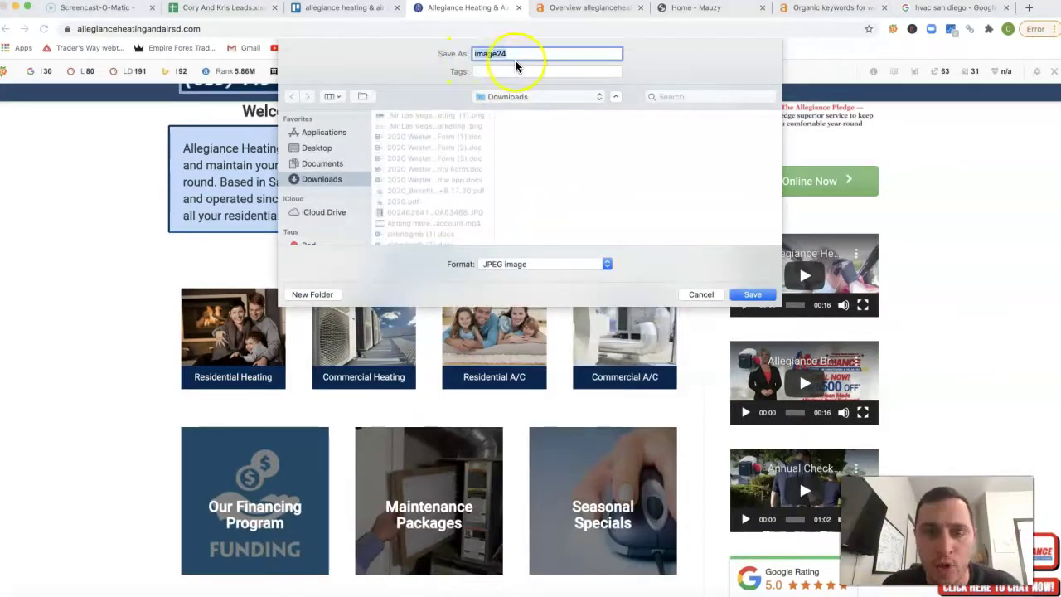
left_click(701, 294)
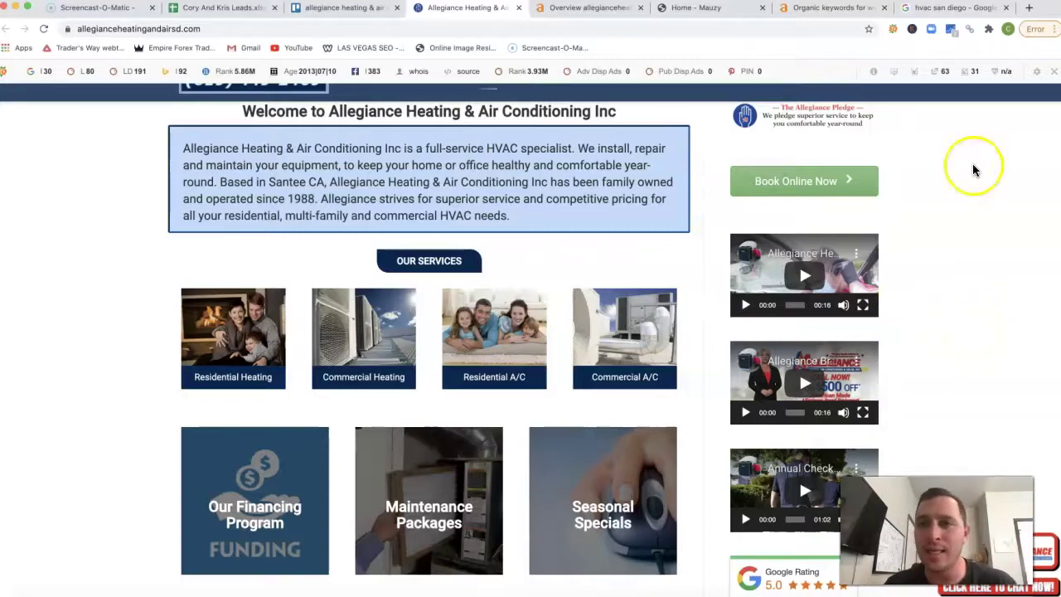
left_click(953, 7)
Scroll back to the map pack listing Airmaxx, HVAC San Diego King and Guthrie & Sons.
left_click(626, 301)
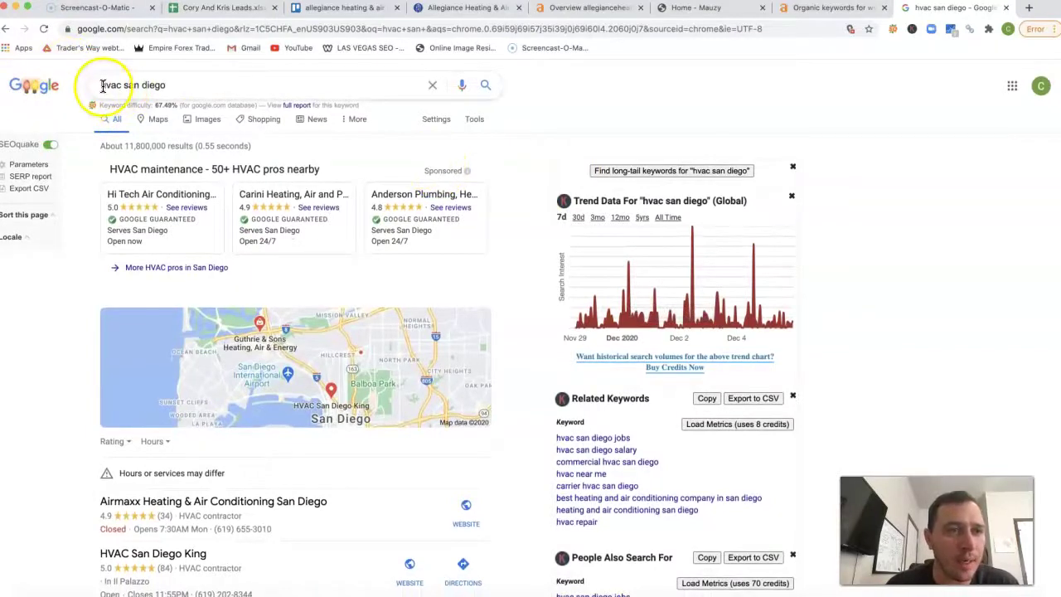
mouse_move(335, 276)
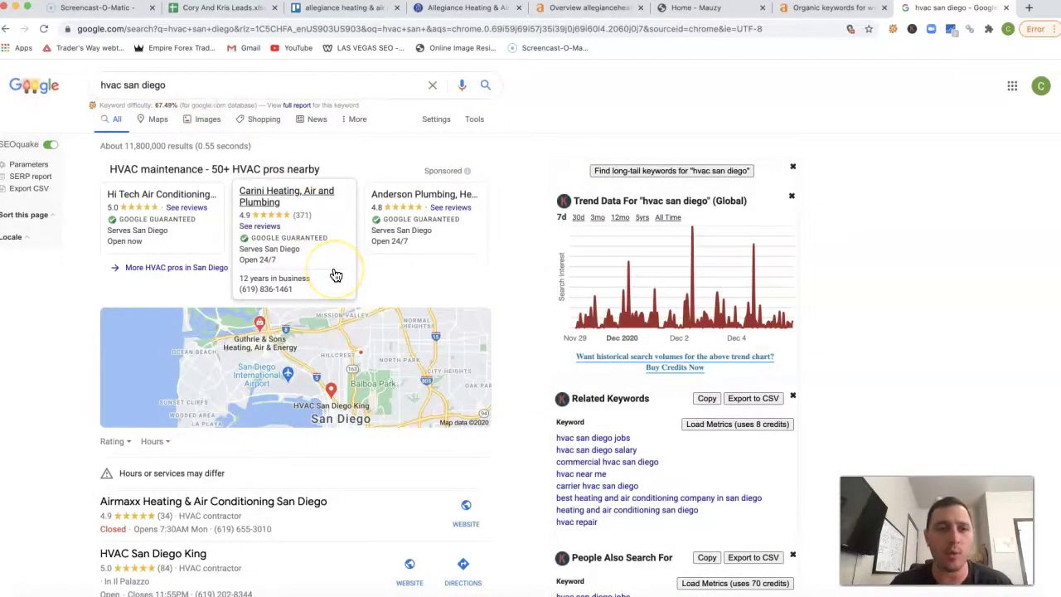
mouse_move(411, 220)
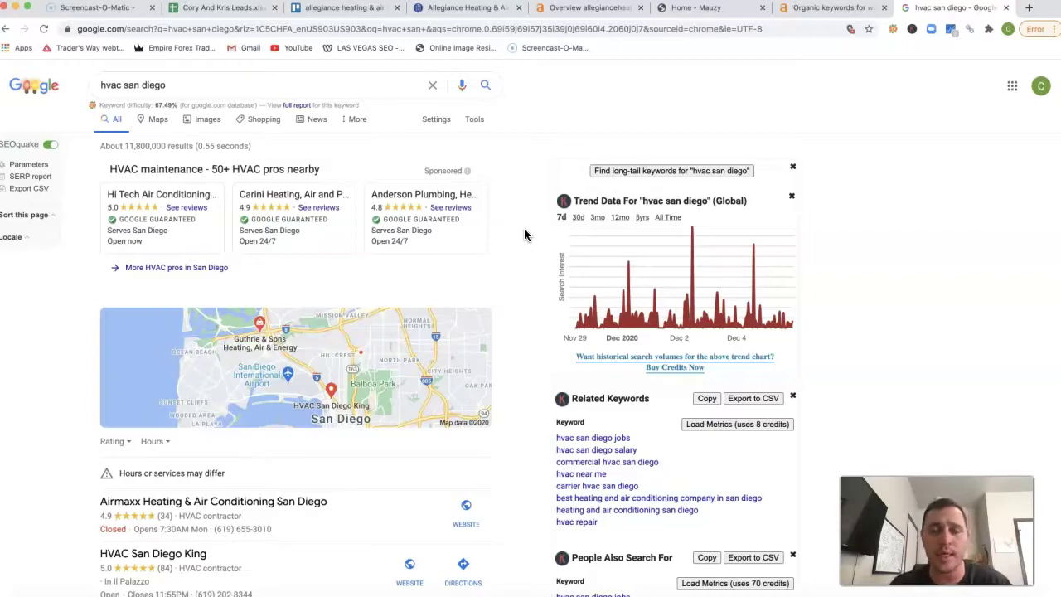
scroll(524, 235, "down", 15)
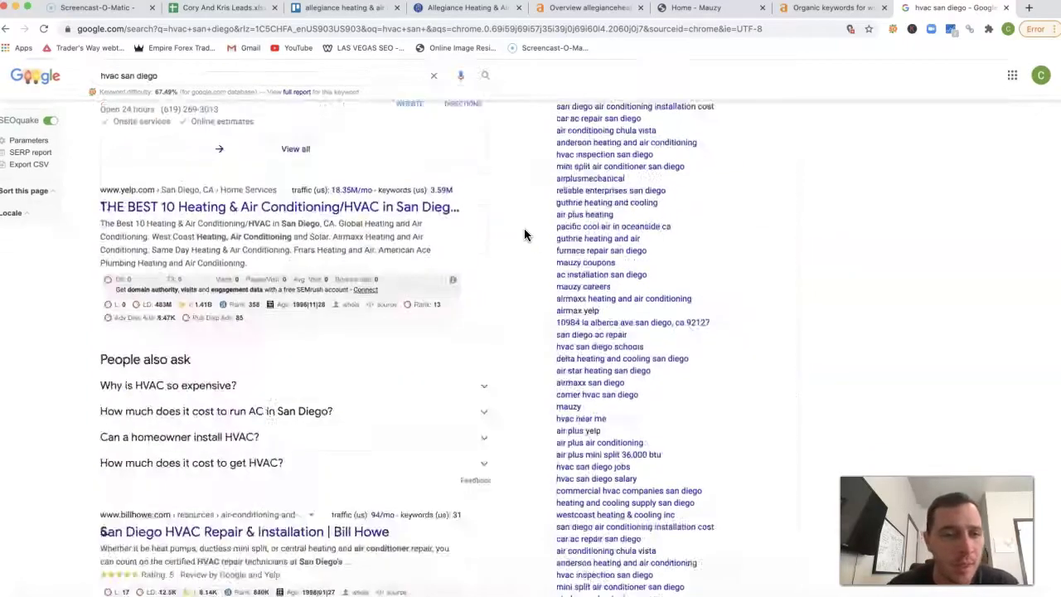
scroll(524, 234, "down", 5)
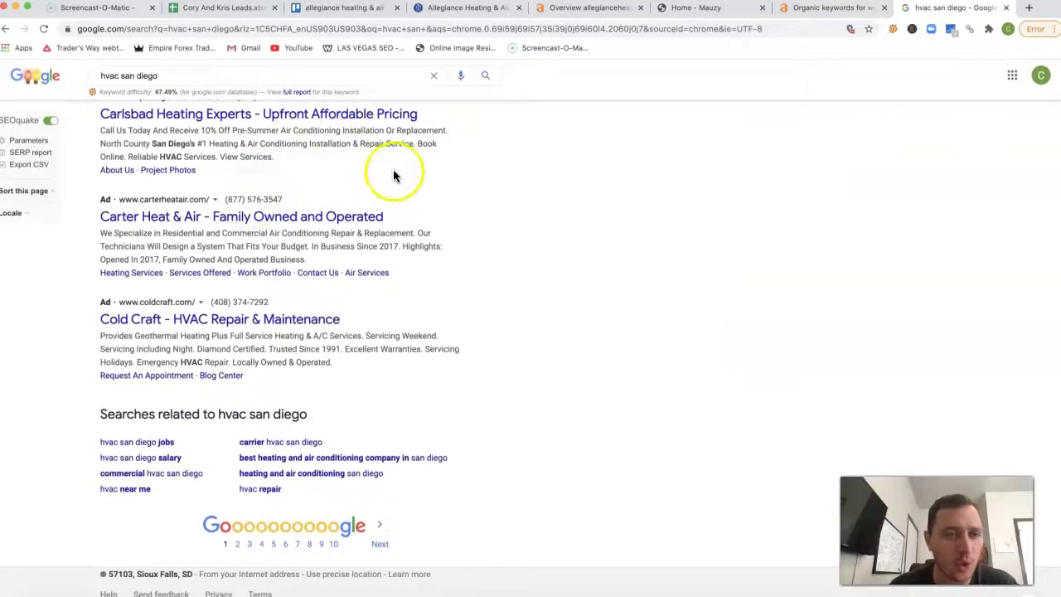
scroll(395, 176, "up", 2)
scroll(296, 386, "up", 10)
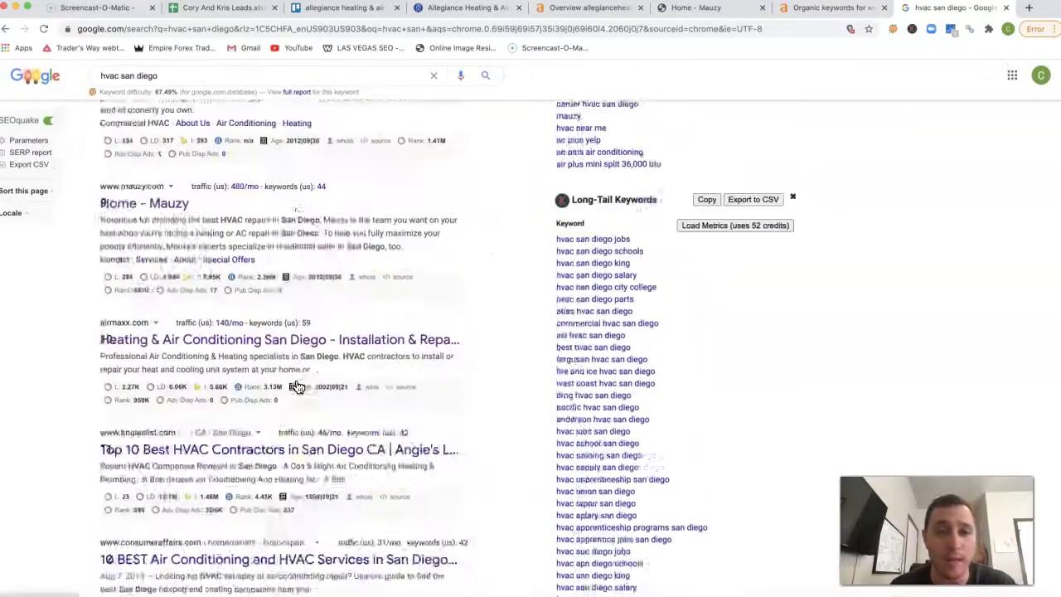
scroll(299, 388, "up", 15)
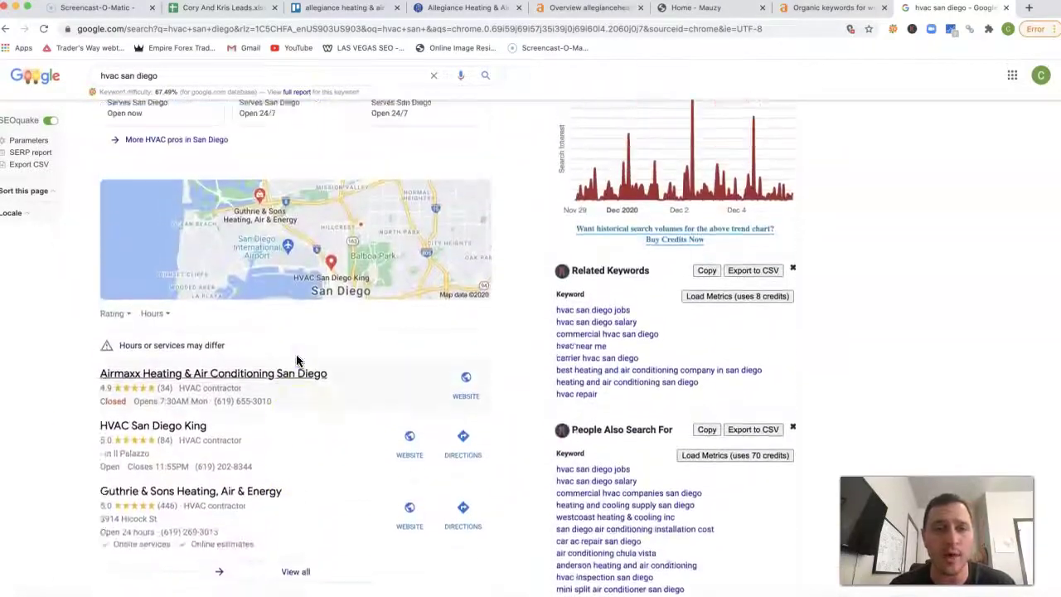
scroll(296, 359, "down", 3)
scroll(307, 266, "up", 1)
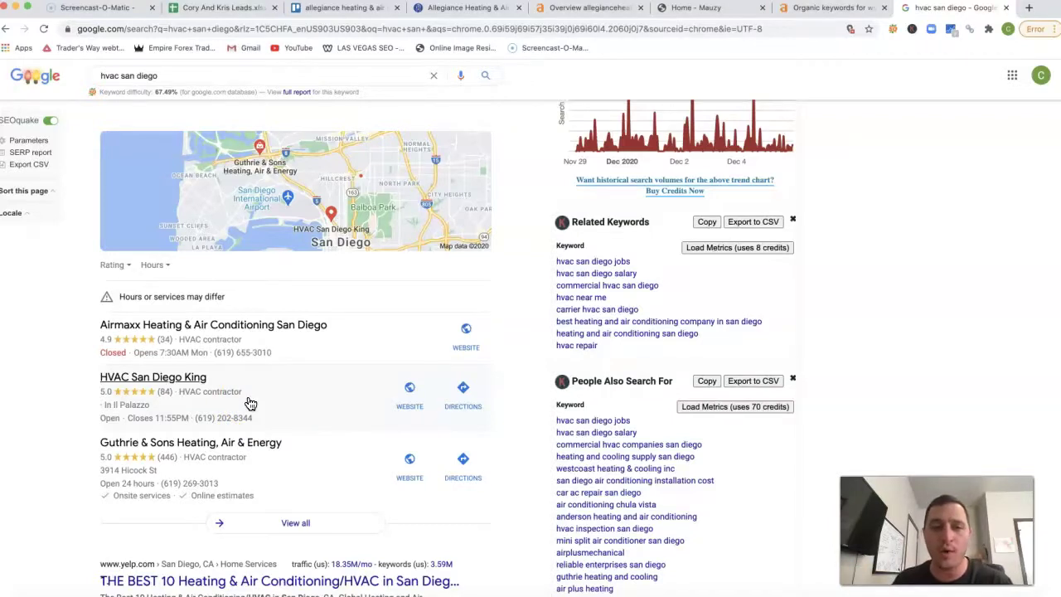
Scroll past Bill Howe and Pacific Heating to Mauzy's listing and traffic metrics.
scroll(250, 404, "down", 15)
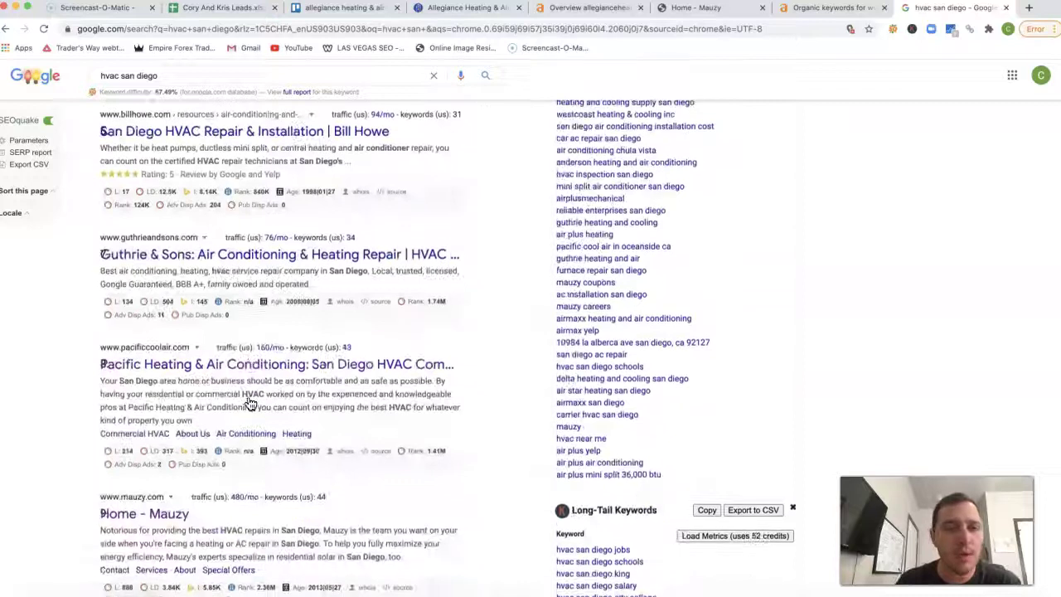
scroll(279, 414, "down", 3)
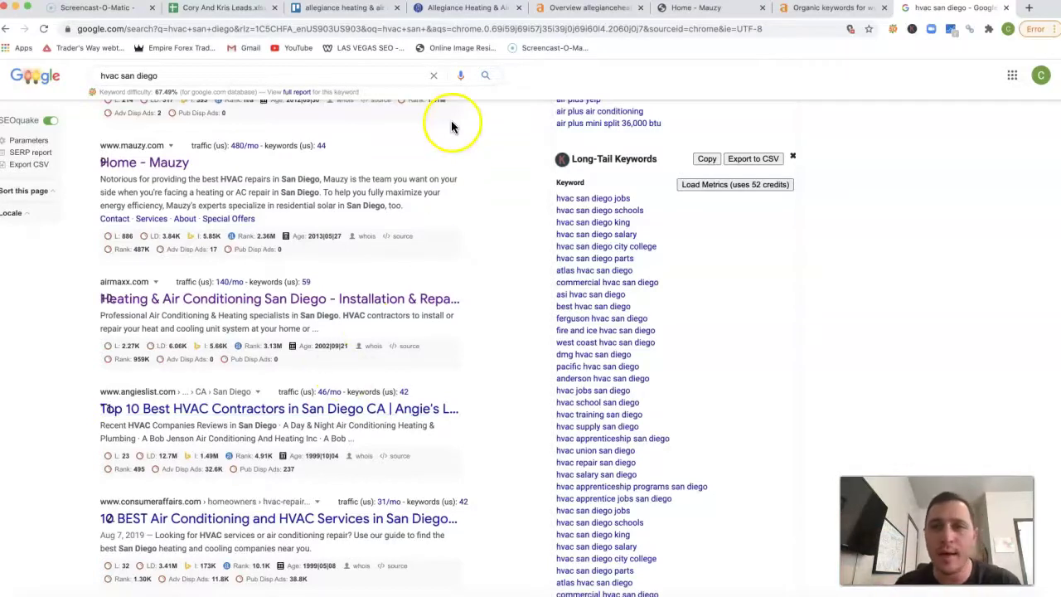
Select Allegiance's site address and view its Ahrefs overview: DR 6, 289 keywords, 78 traffic.
left_click(451, 10)
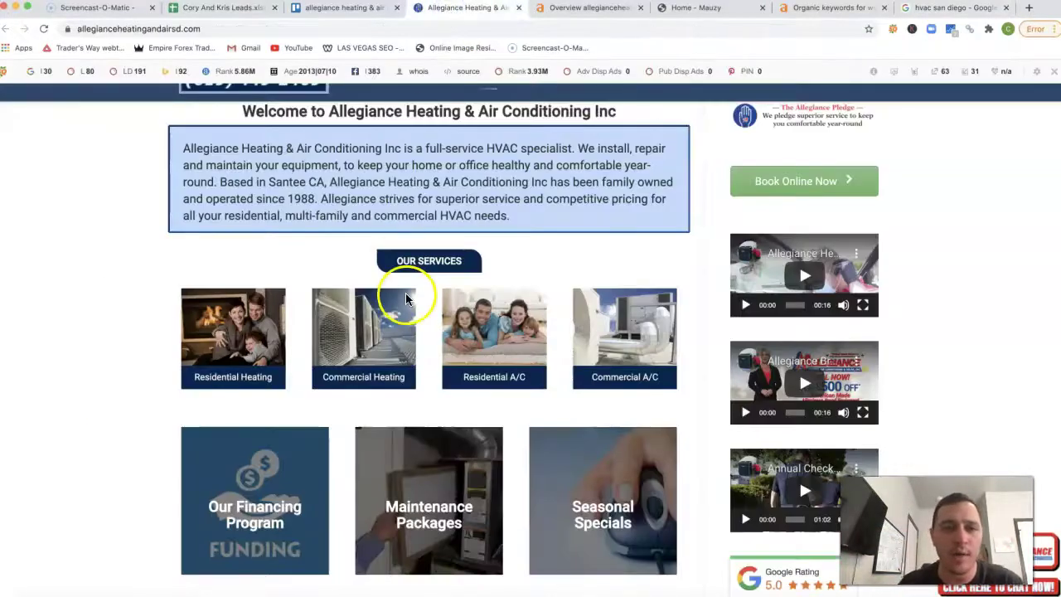
scroll(403, 296, "up", 10)
left_click(213, 28)
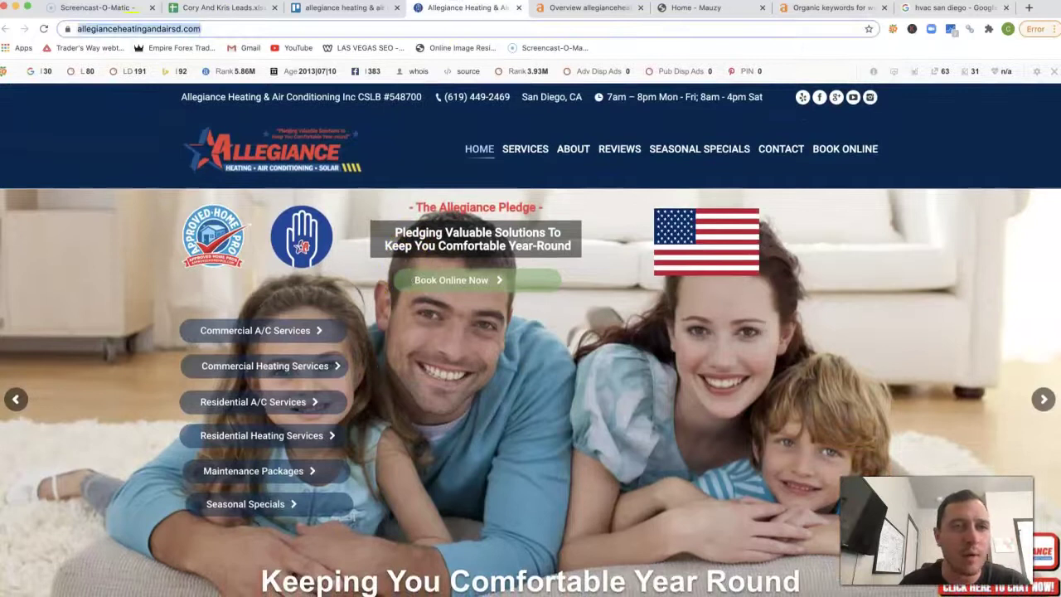
left_click(591, 10)
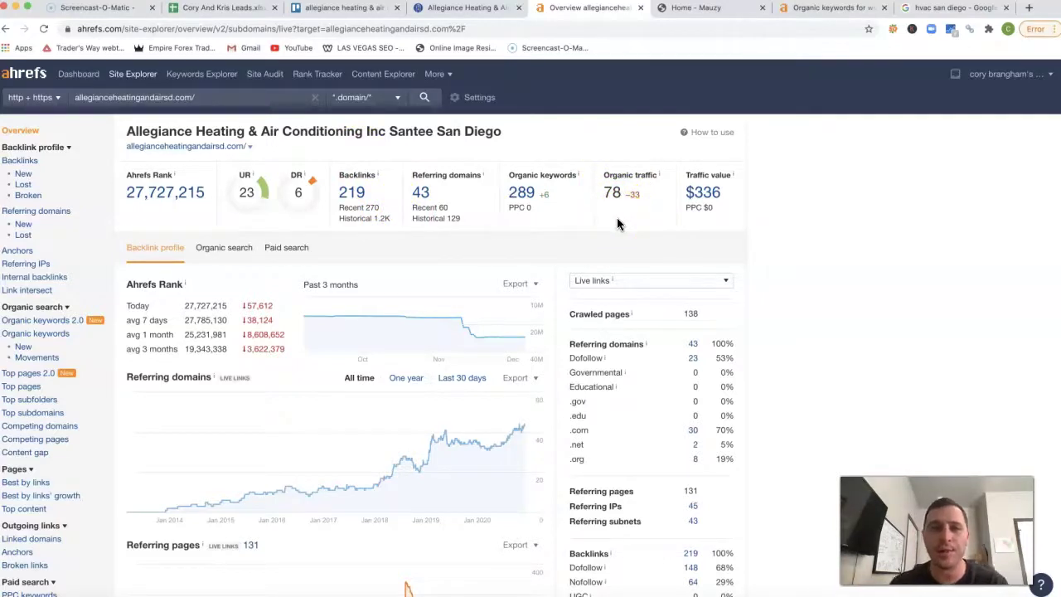
Open Allegiance's 289 organic keywords report and scroll through the keyword table and back.
left_click(522, 198)
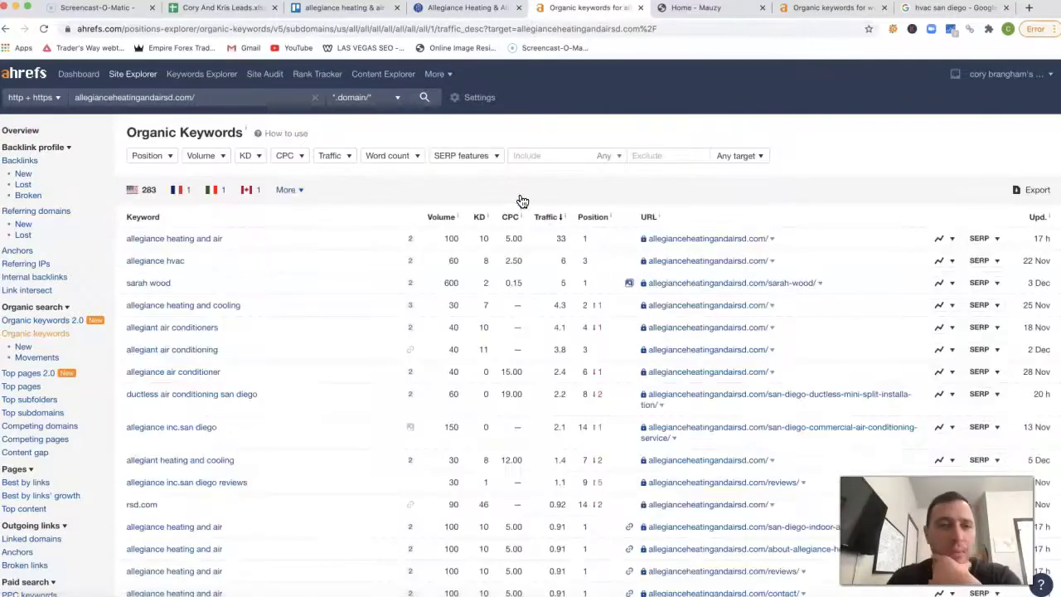
scroll(320, 365, "down", 3)
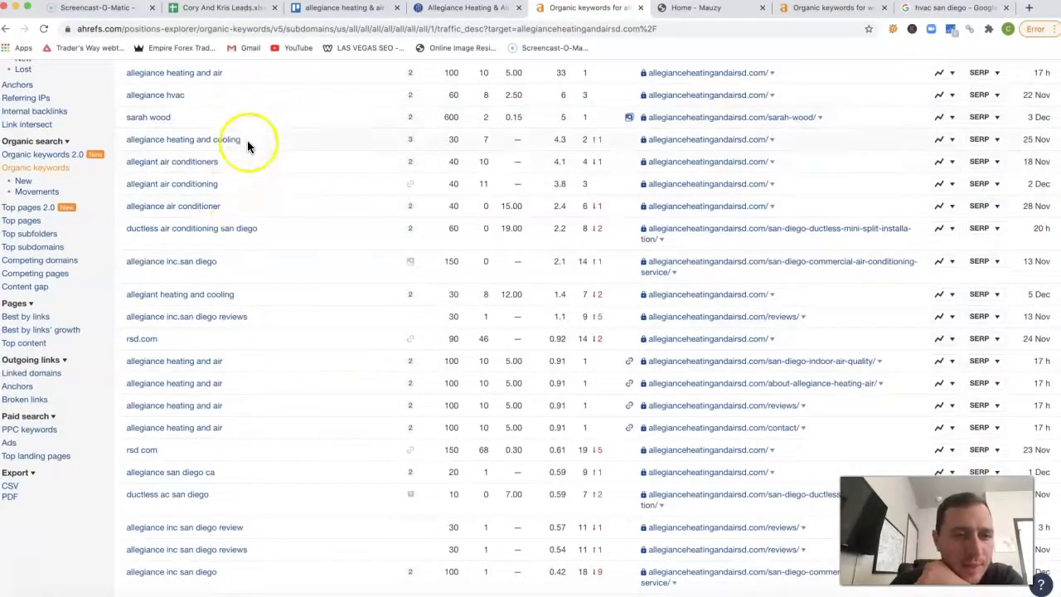
scroll(247, 300, "down", 5)
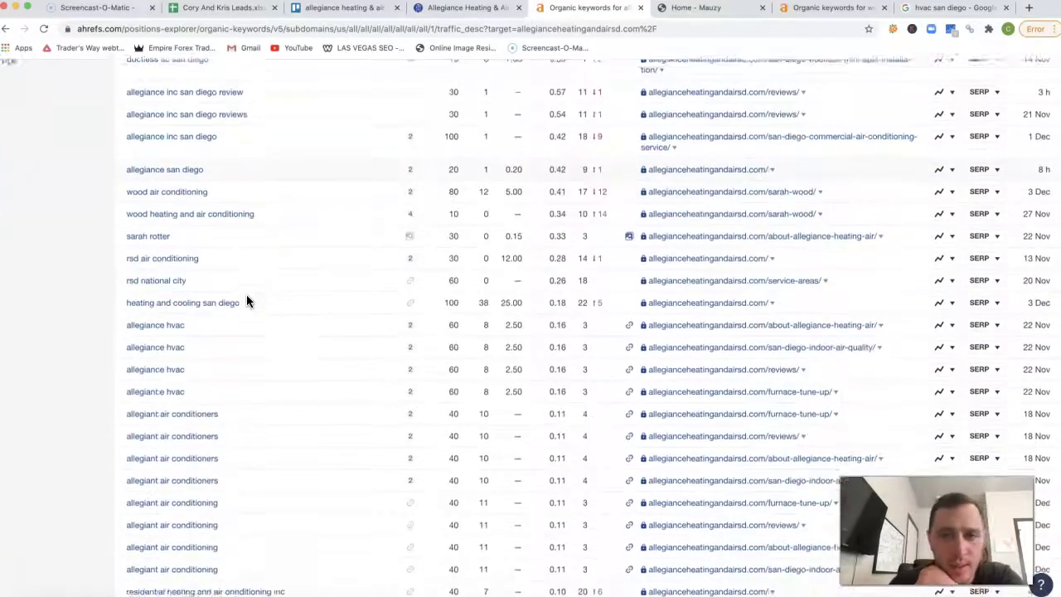
scroll(246, 302, "down", 4)
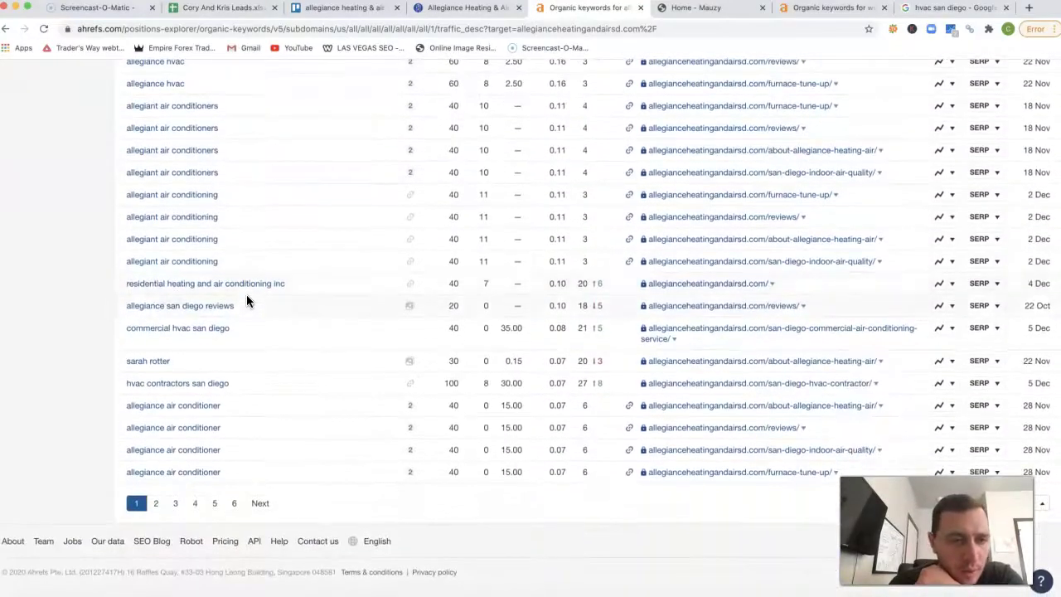
left_click(241, 310)
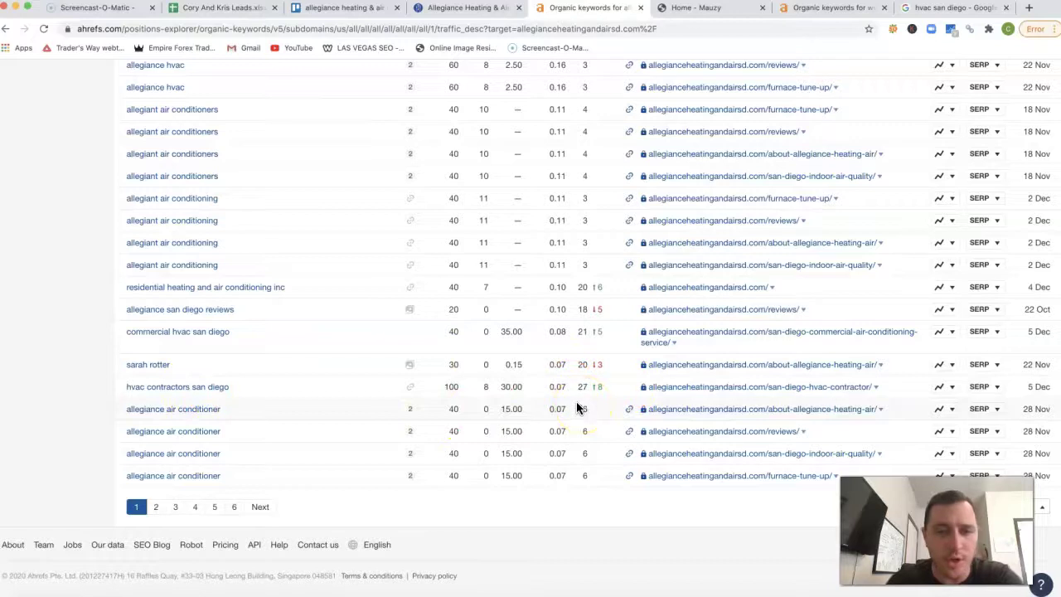
scroll(587, 388, "up", 20)
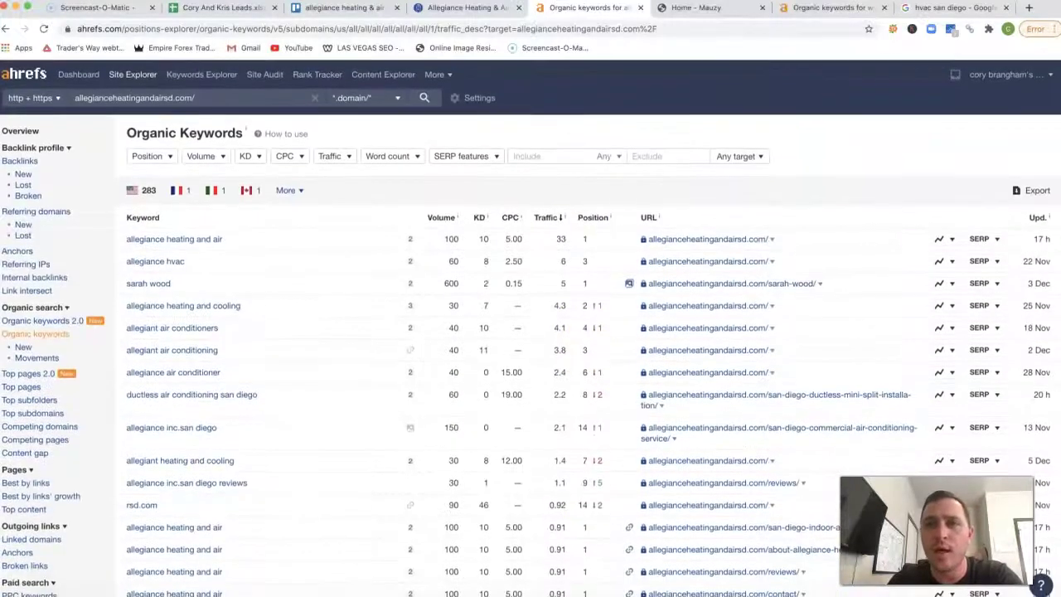
Select Mauzy's site address and view its Ahrefs overview: DR 43, 829 keywords, 972 traffic.
left_click(703, 10)
left_click(166, 29)
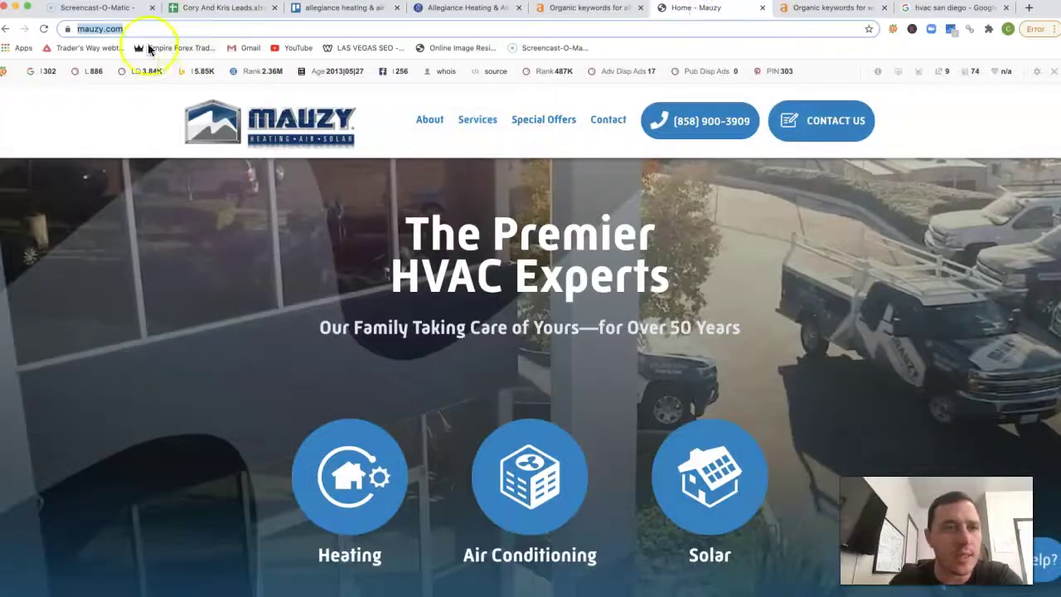
left_click(815, 10)
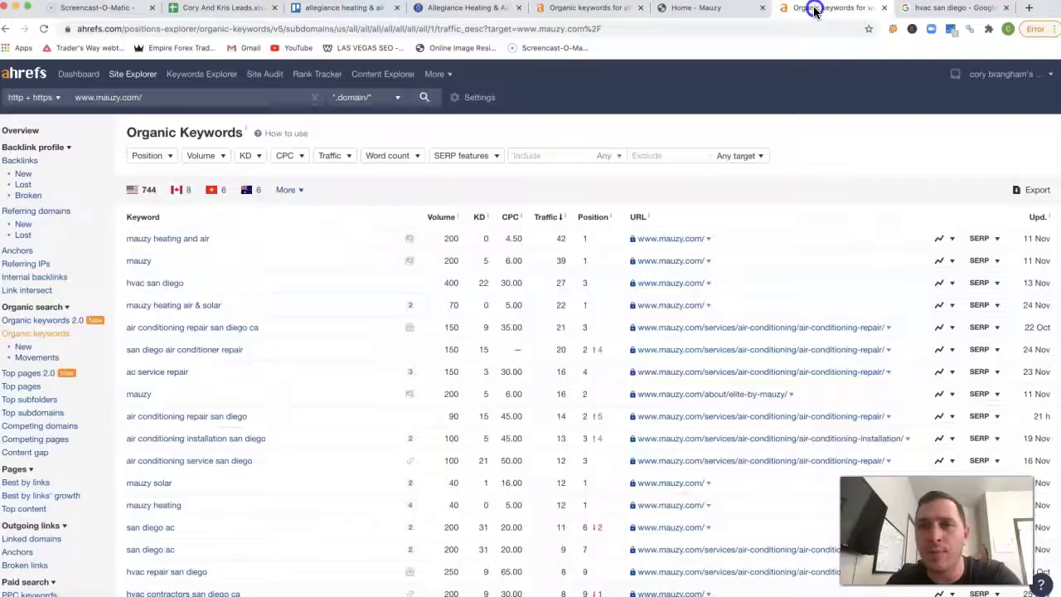
left_click(24, 132)
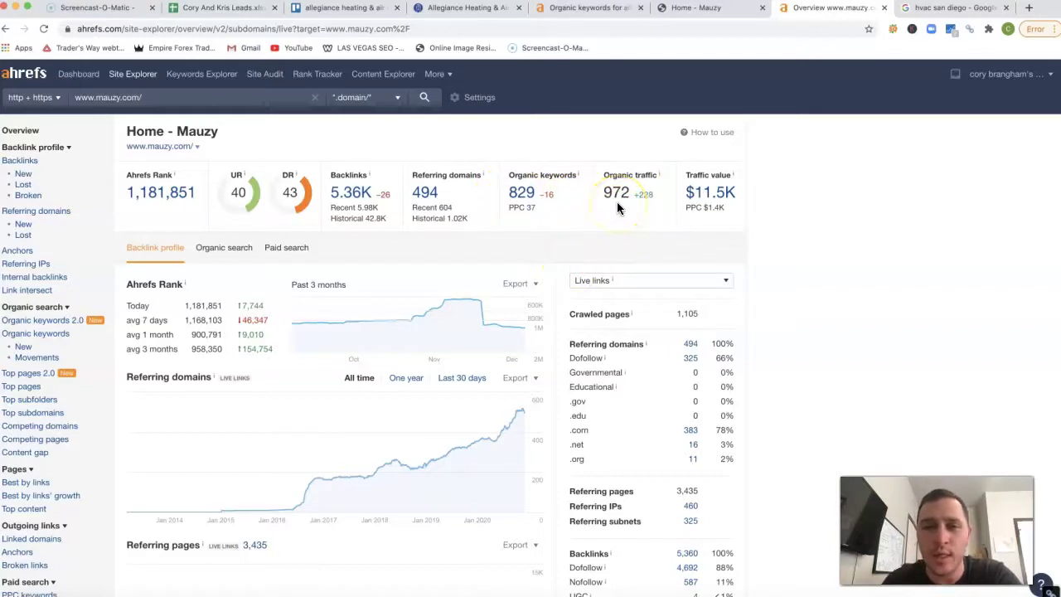
Open Mauzy's 829 organic keywords report and scroll through its keyword table.
left_click(522, 196)
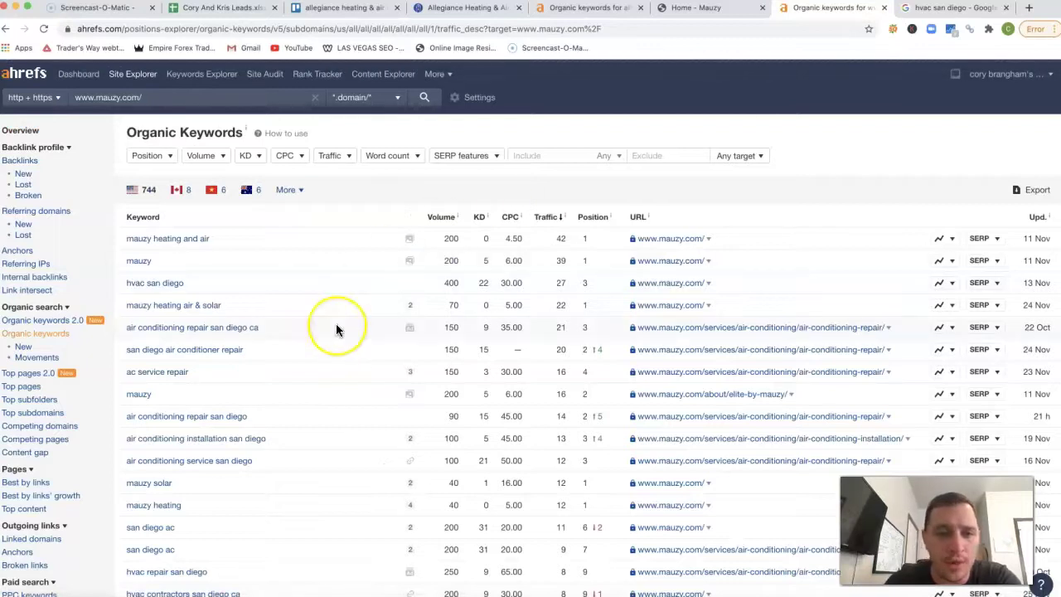
scroll(336, 329, "down", 3)
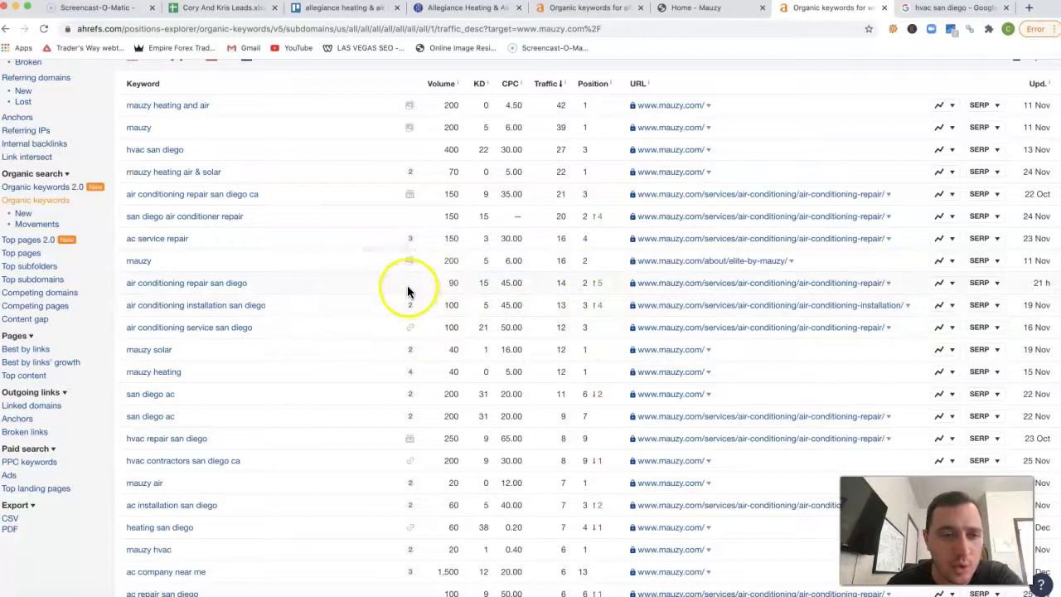
scroll(407, 290, "down", 2)
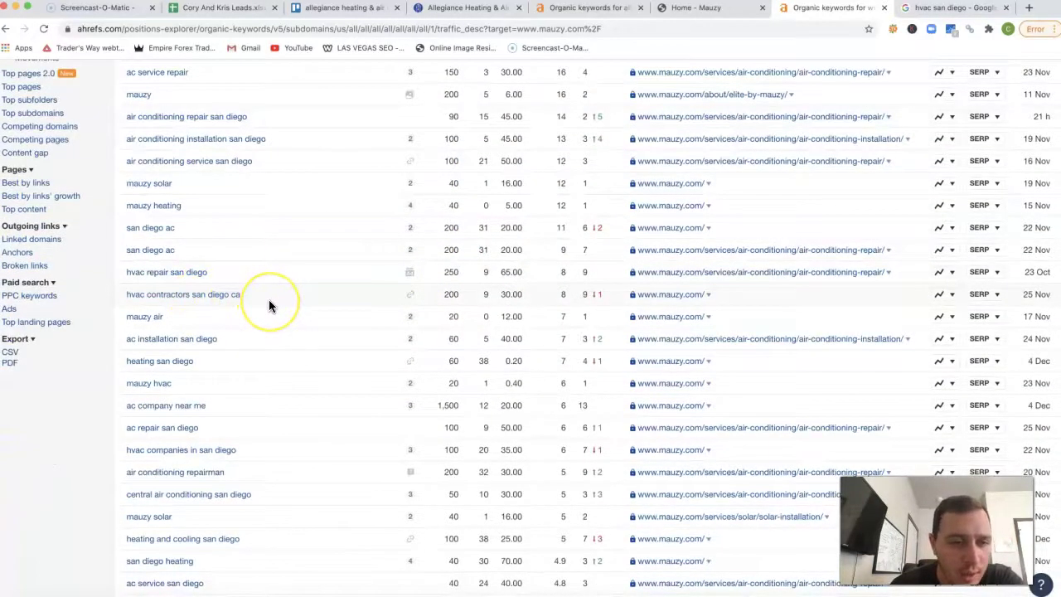
scroll(269, 305, "down", 3)
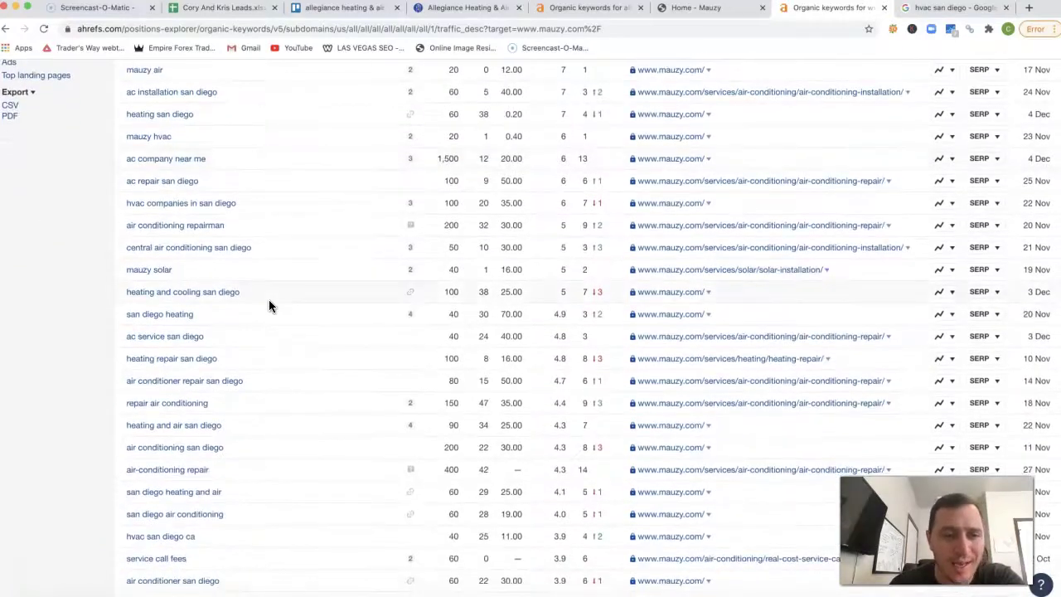
scroll(269, 305, "down", 3)
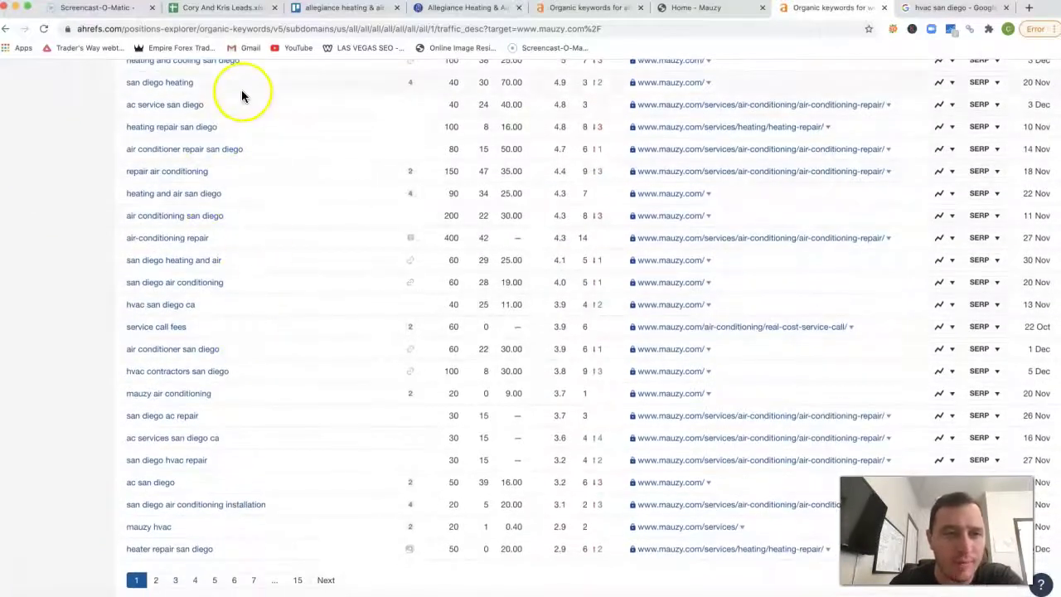
scroll(241, 90, "up", 6)
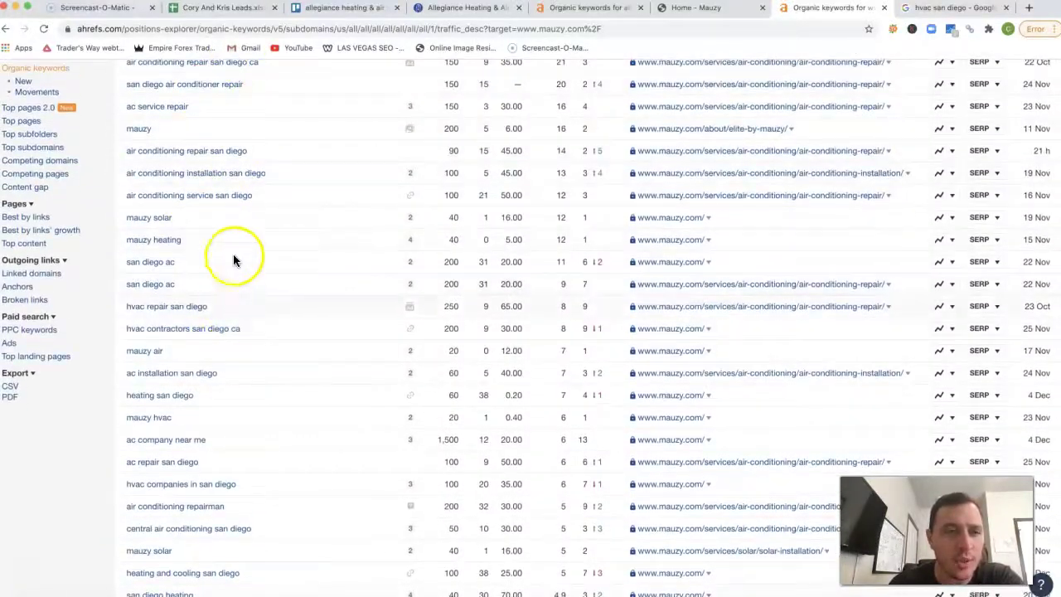